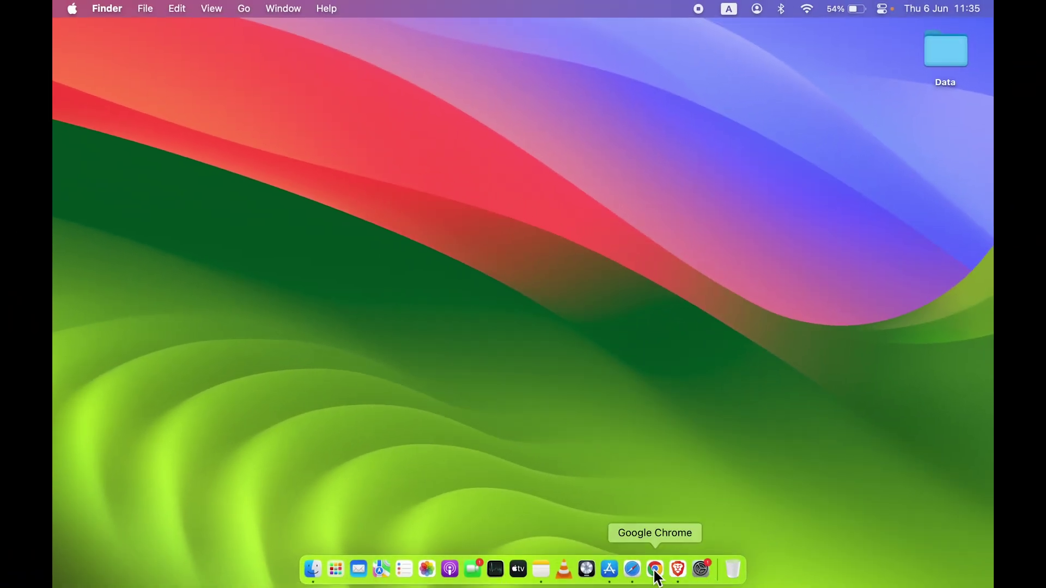
- Bring Chrome, Safari, the App Store and Notes to the front from the Dock, then show all windows
left_click(656, 573)
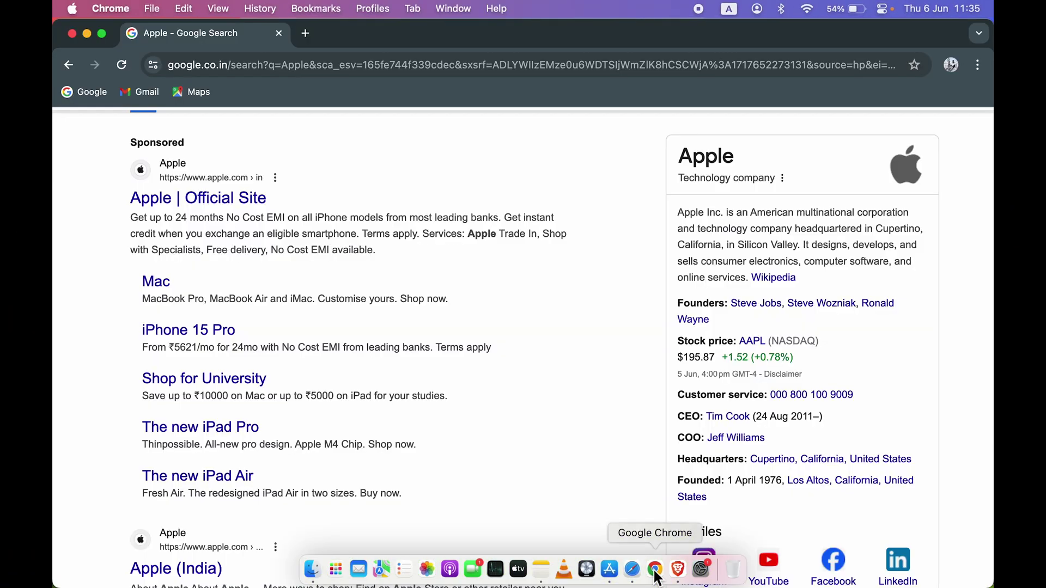
left_click(631, 572)
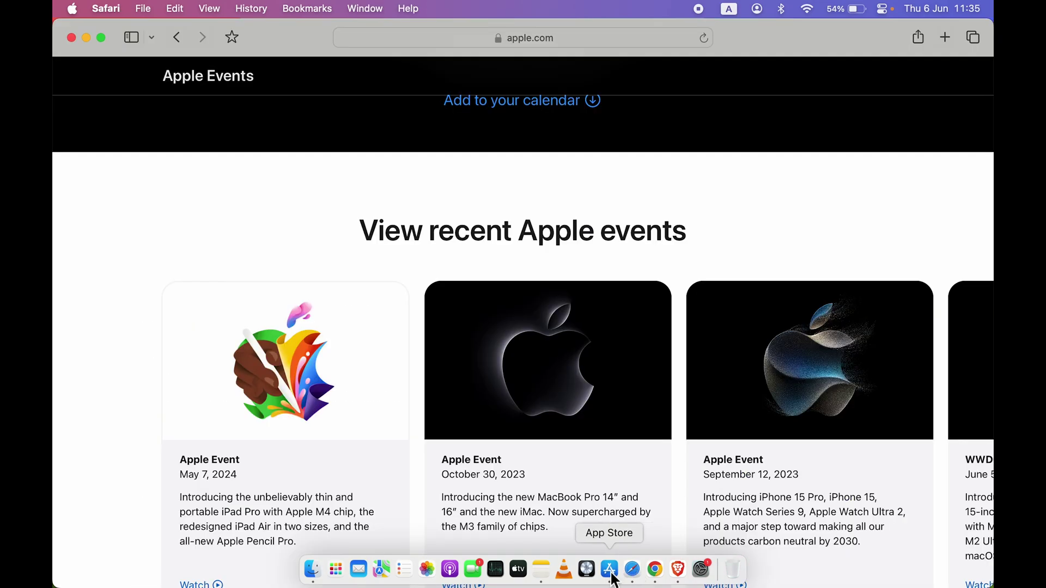
left_click(609, 569)
left_click(541, 570)
mouse_move(53, 2)
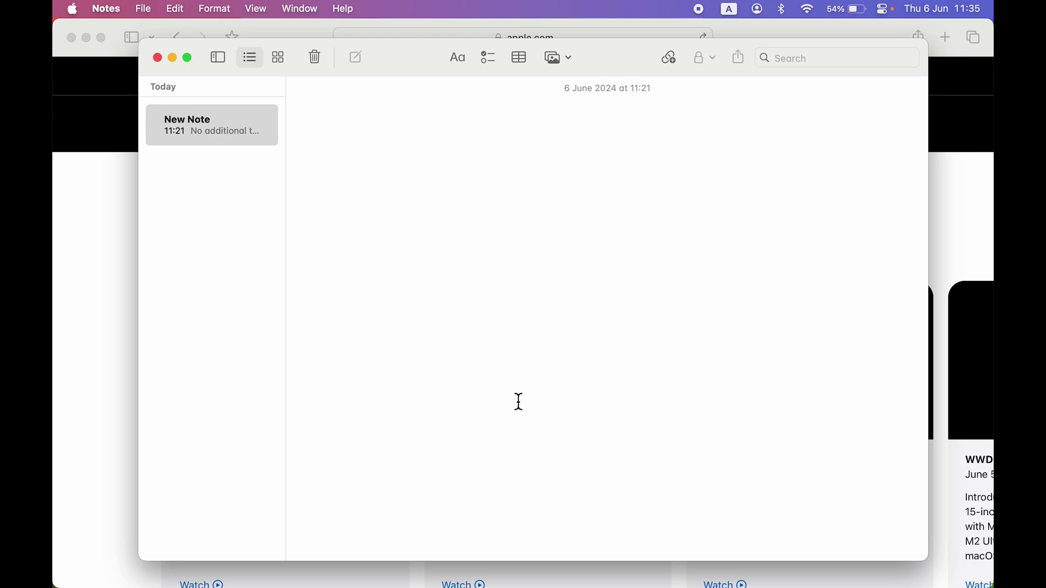
- Cycle with Command+Tab through the App Store, Safari and Notes, then spread out all four windows
key("super+Tab")
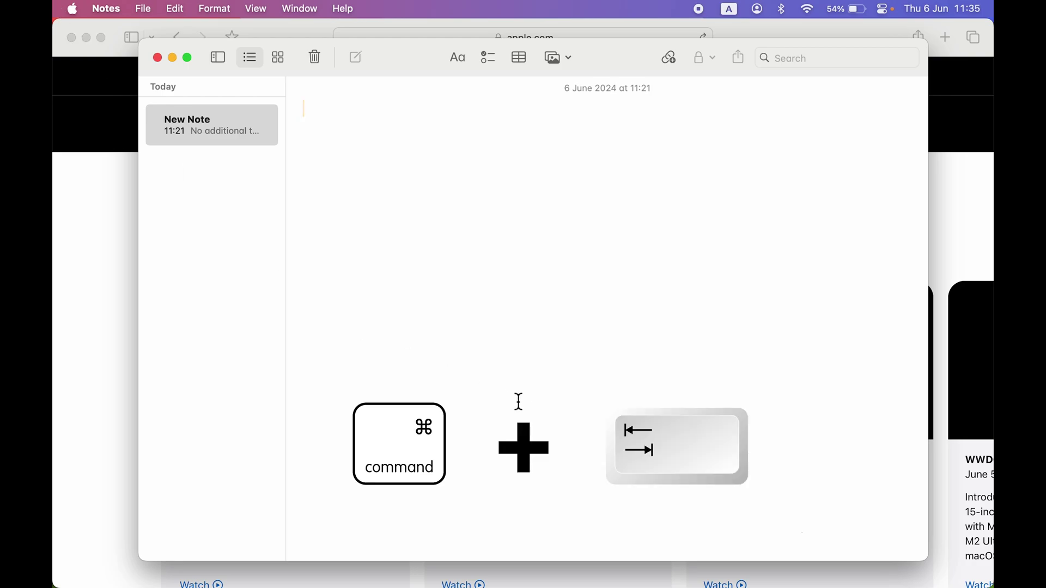
key("super+Tab")
key("super+Tab")
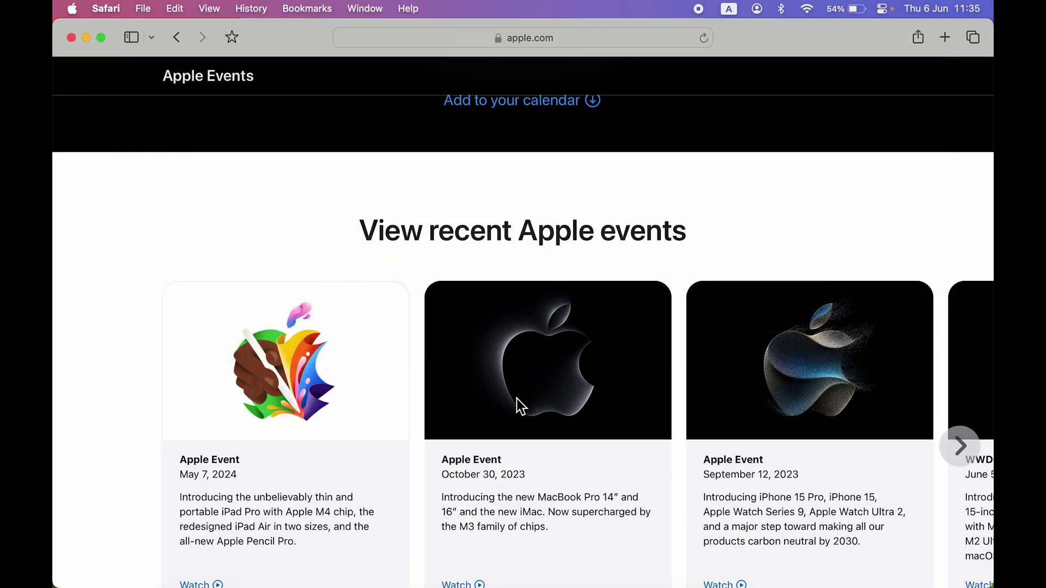
key("super+Tab")
key("super+Tab")
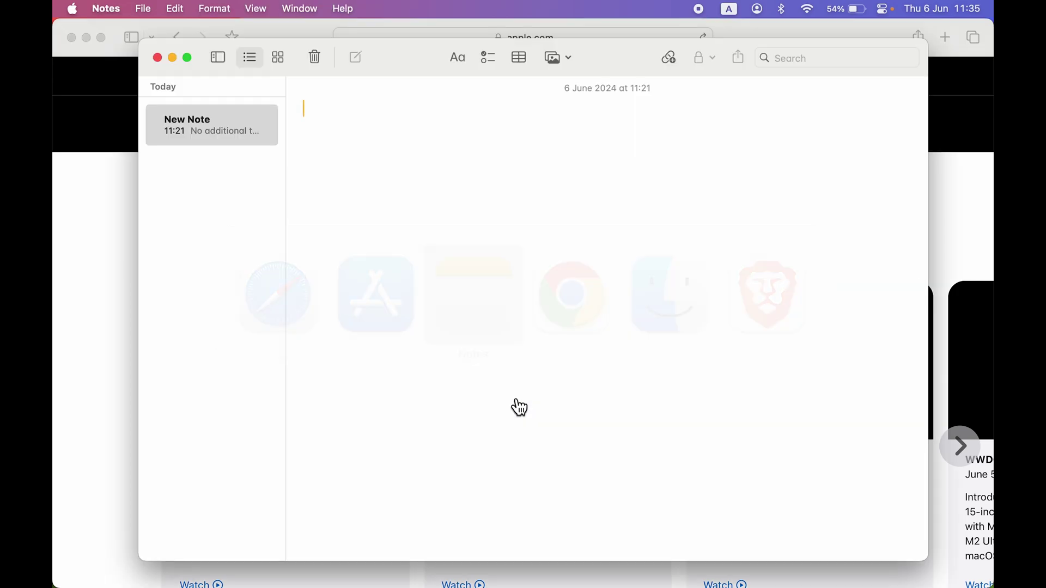
key("super+Tab")
key("super+Tab")
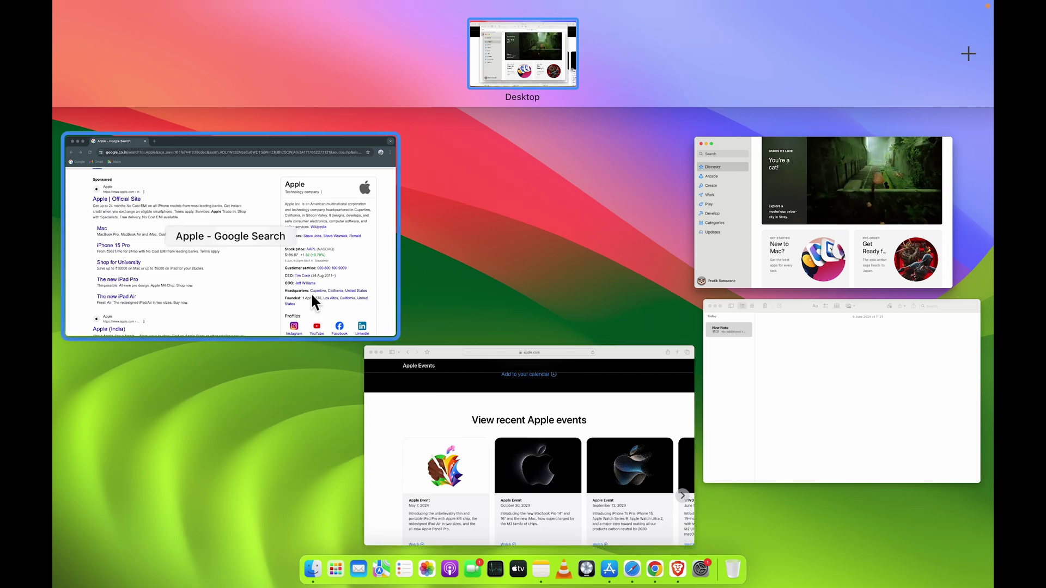
- Drag Chrome to the Spaces bar as a new full-screen space and drop Safari beside it
left_click(331, 359)
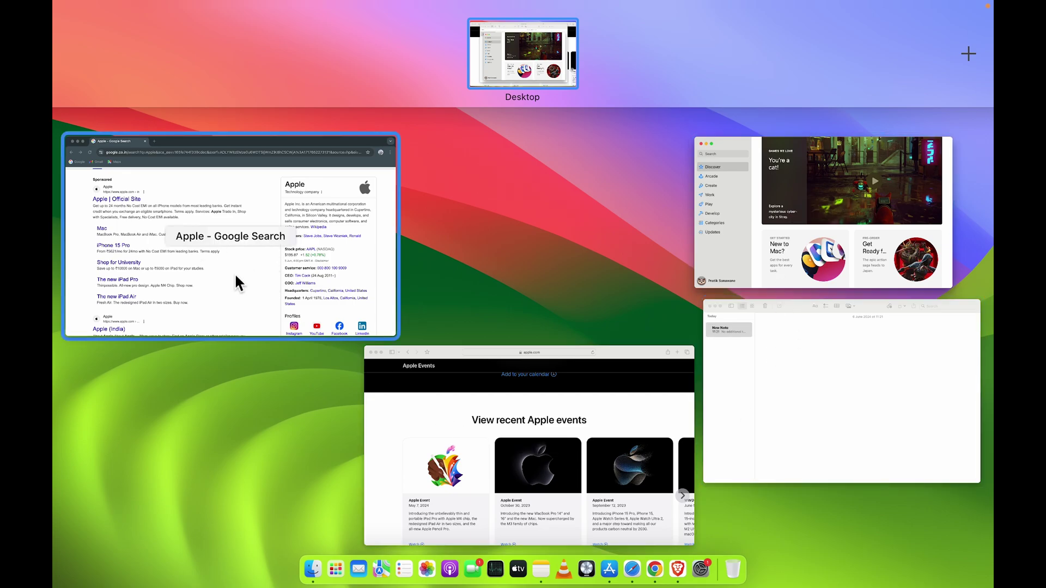
left_click_drag(234, 272, 584, 64)
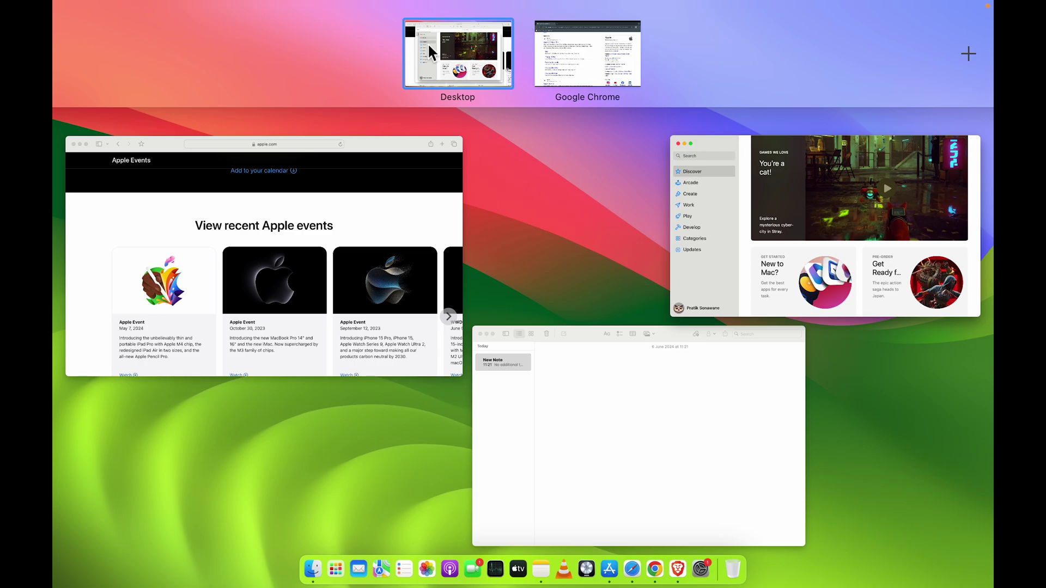
mouse_move(579, 42)
left_click_drag(136, 254, 599, 56)
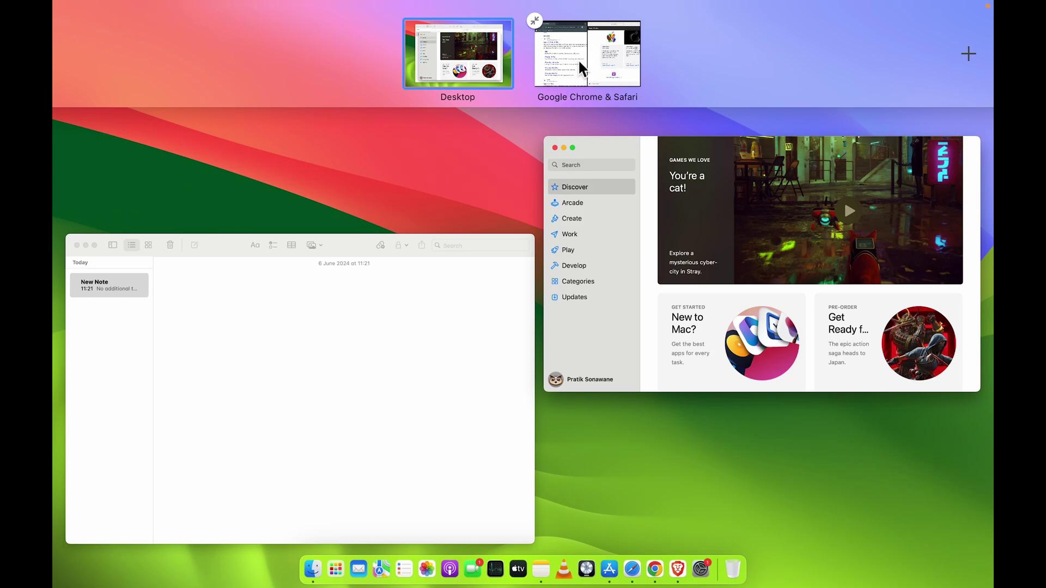
- Enter the Chrome & Safari space, widen one pane with the divider, then restore equal widths
left_click(578, 59)
scroll(218, 346, "down", 15)
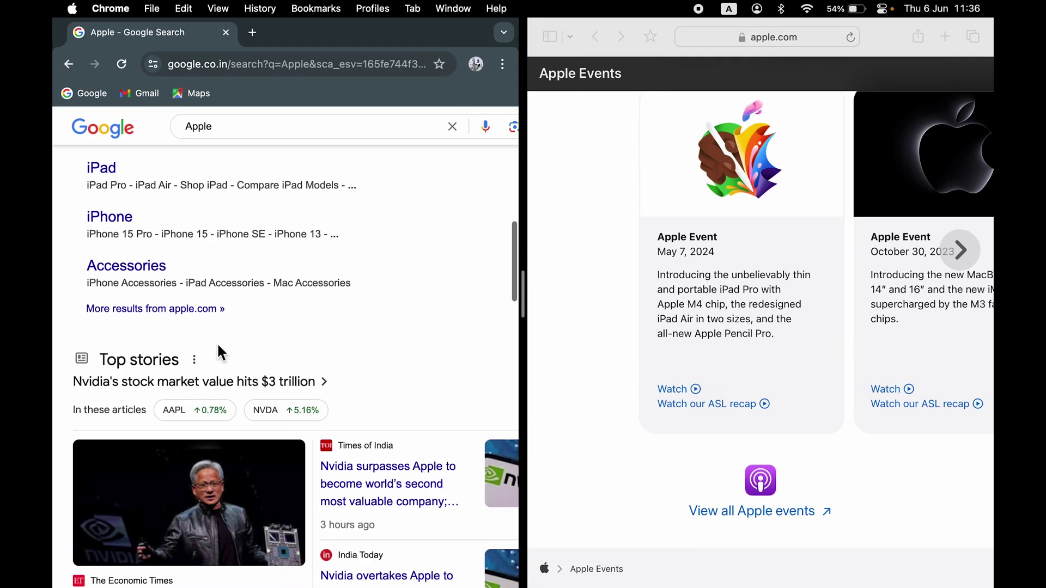
scroll(216, 341, "up", 15)
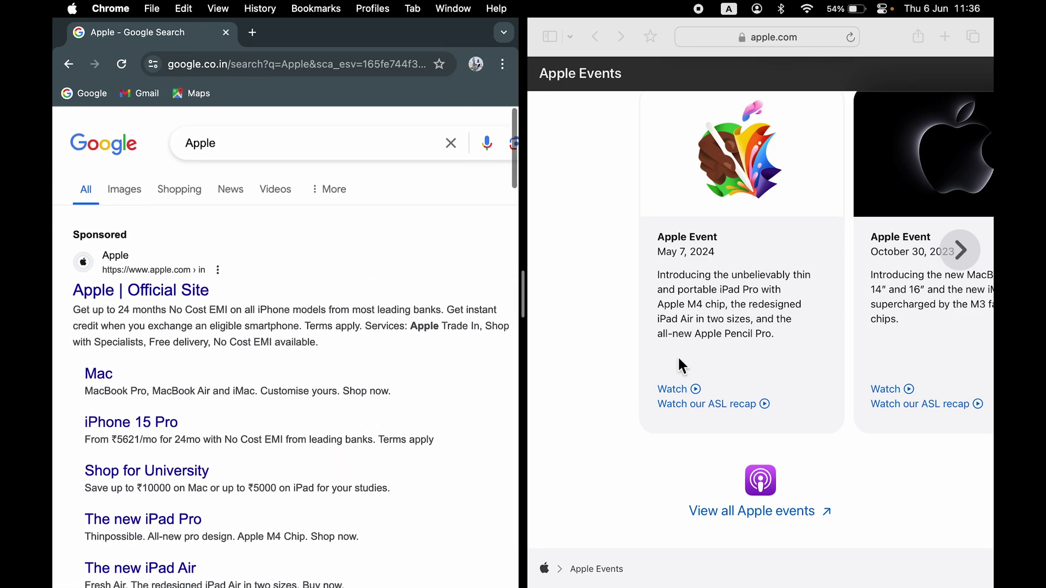
scroll(677, 355, "up", 10)
scroll(693, 342, "down", 10)
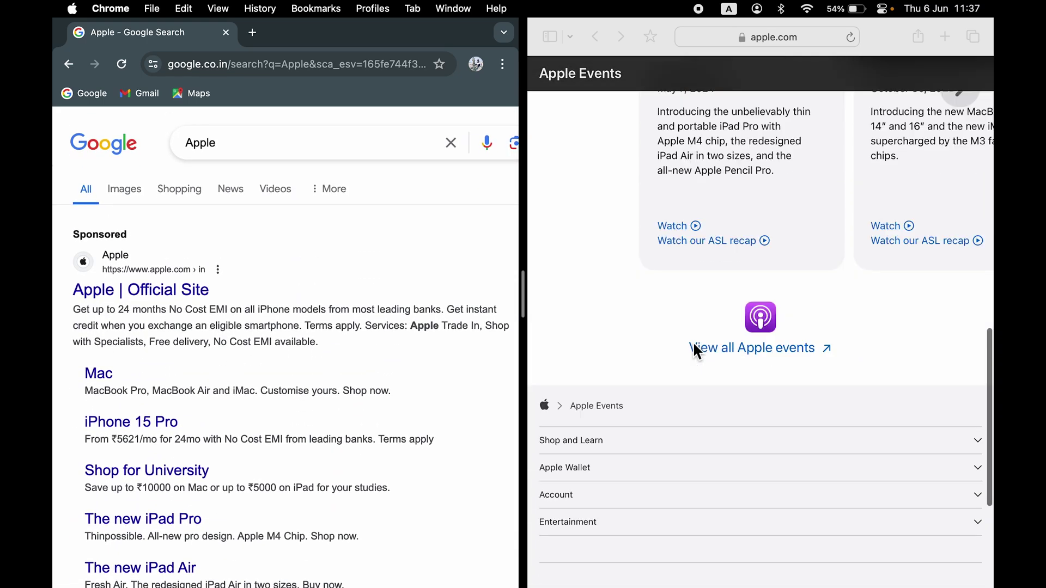
scroll(693, 342, "up", 10)
scroll(632, 359, "down", 10)
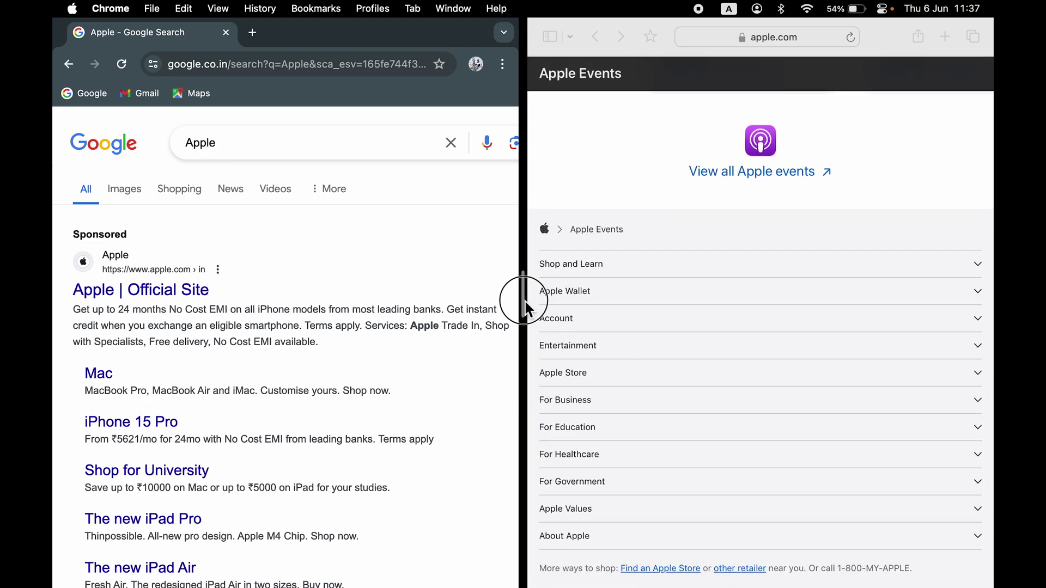
left_click_drag(525, 302, 395, 367)
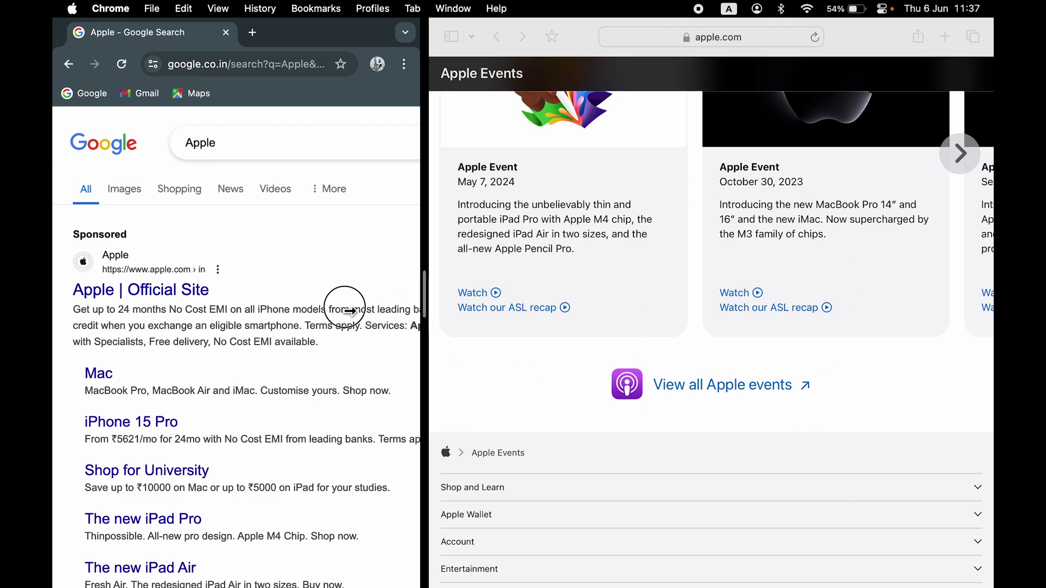
left_click_drag(444, 309, 527, 392)
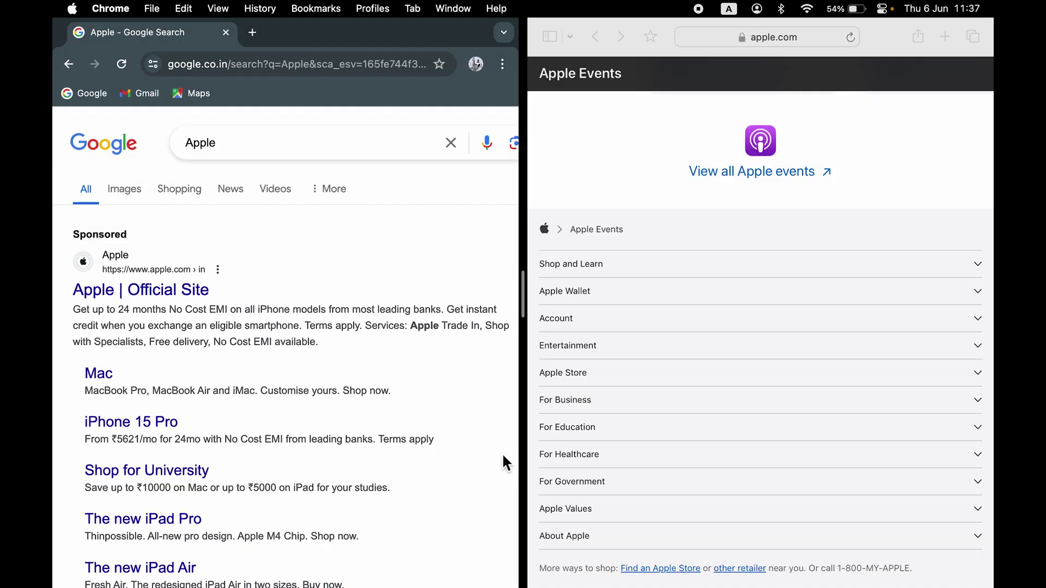
- Take Safari out of Split View with its green button, leaving Chrome full screen
mouse_move(625, 28)
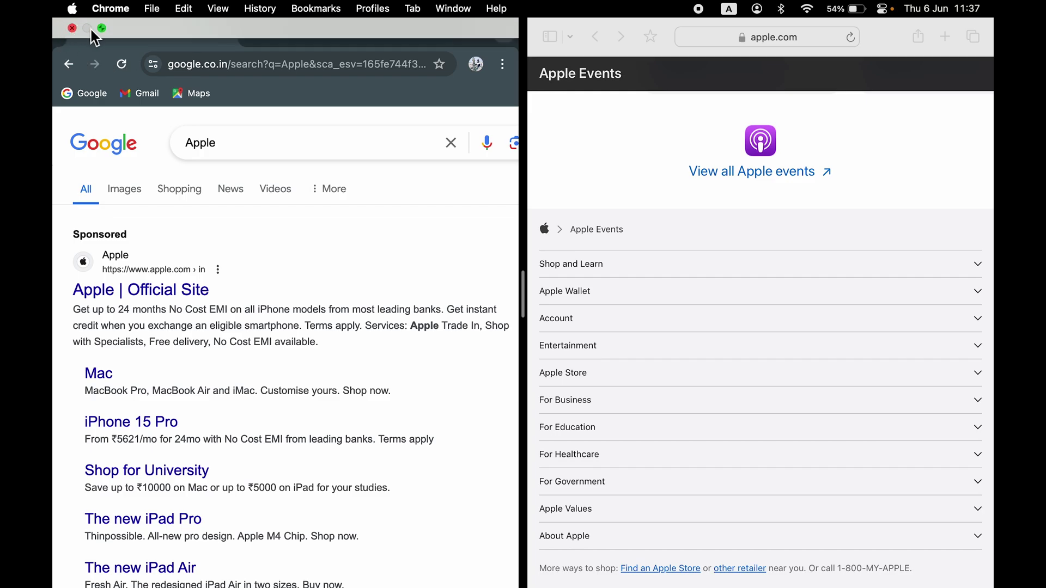
mouse_move(101, 28)
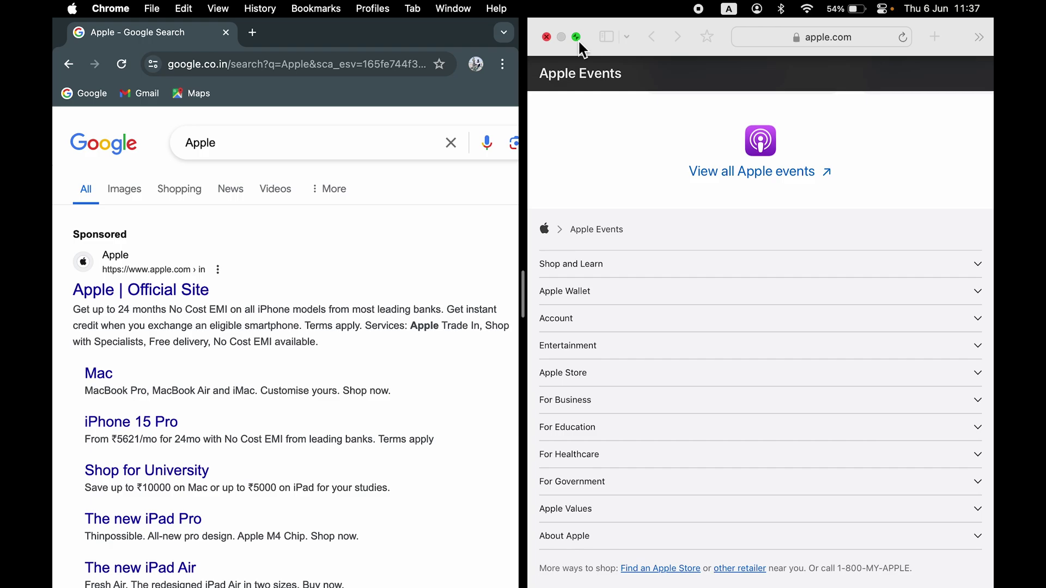
left_click(577, 37)
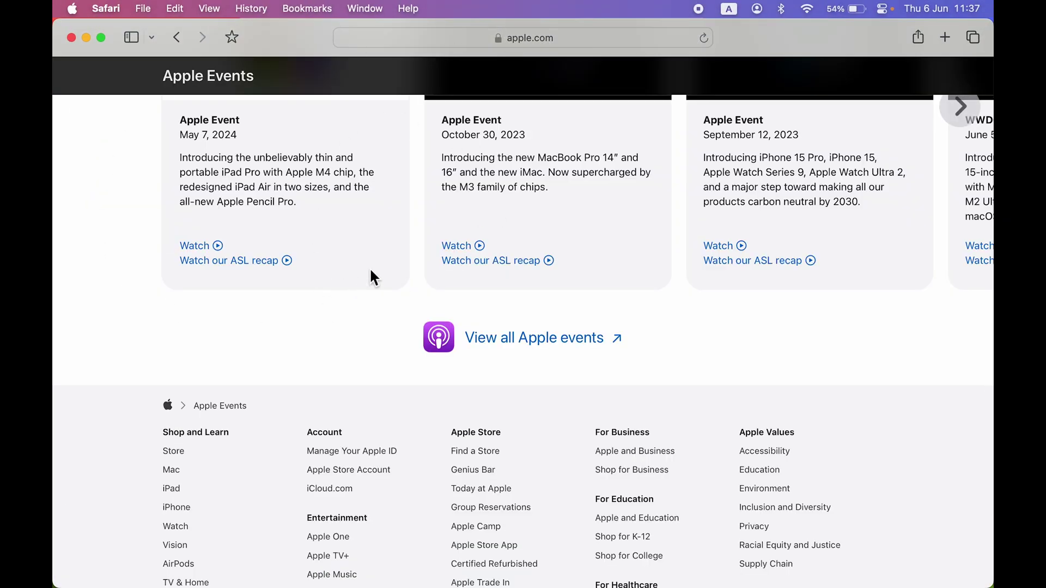
mouse_move(55, 4)
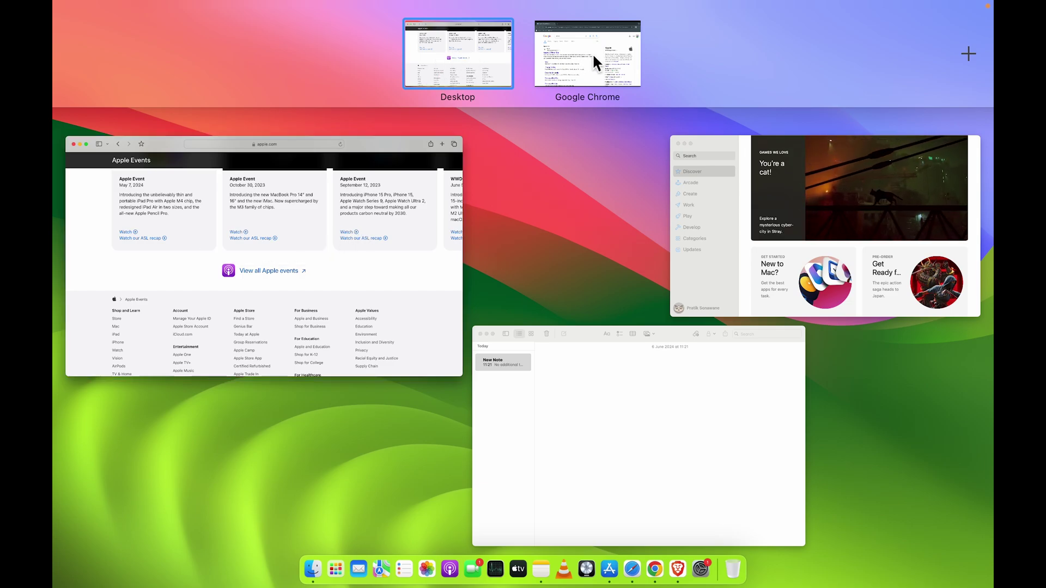
- Return Chrome's space to the desktop, then pair Chrome and Safari in a fresh split-view space
mouse_move(592, 53)
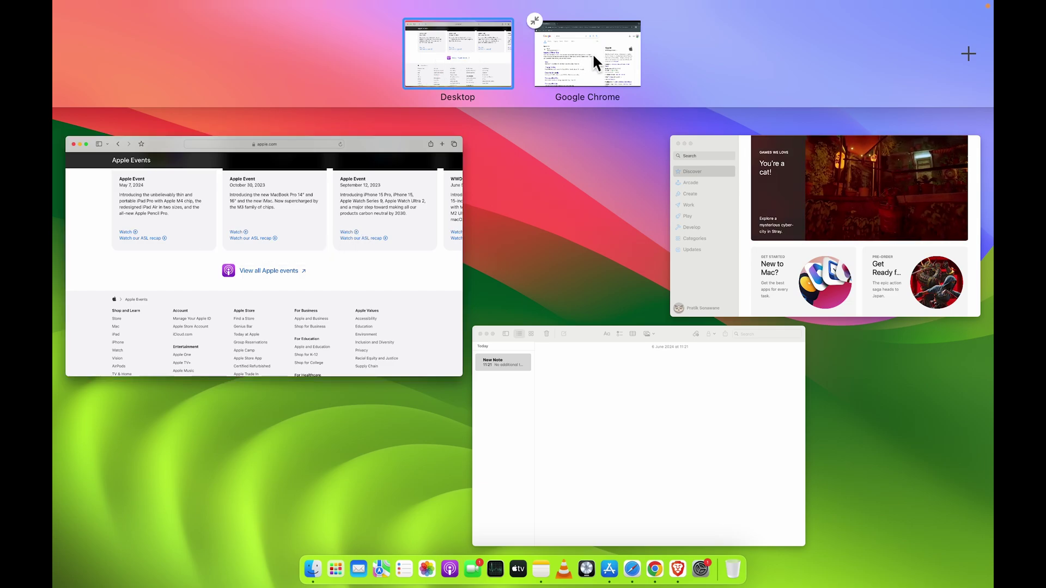
left_click_drag(593, 53, 195, 418)
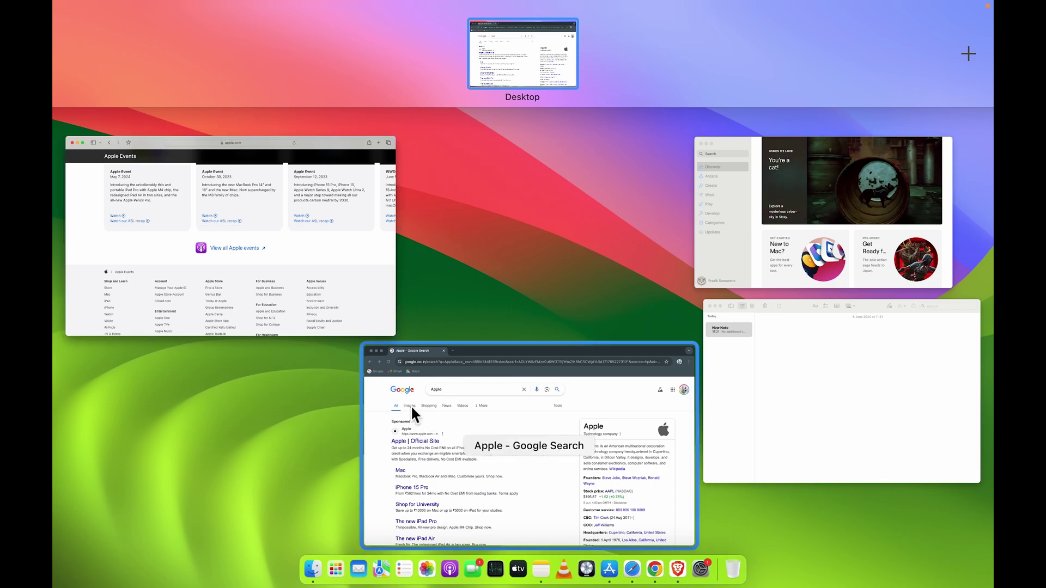
left_click_drag(410, 404, 557, 41)
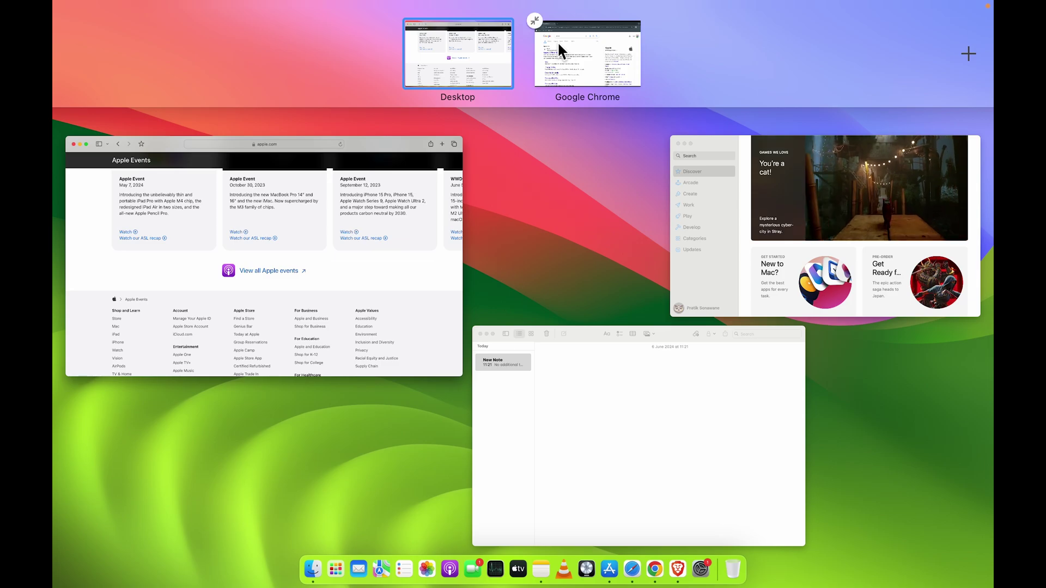
left_click_drag(276, 236, 577, 47)
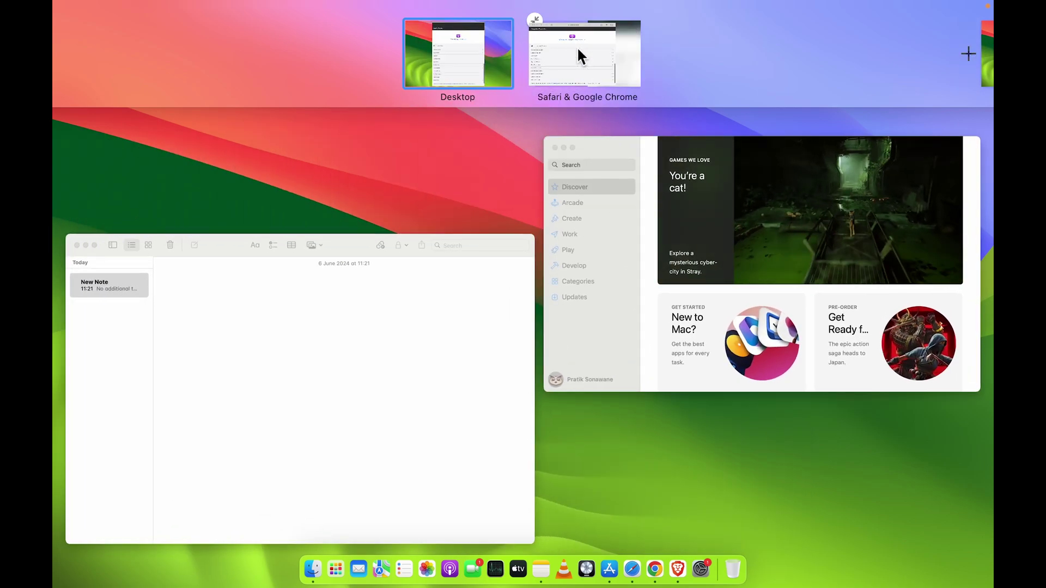
- Enter the Safari & Chrome space, exit full screen, and bring Chrome's Google search window forward
left_click(588, 44)
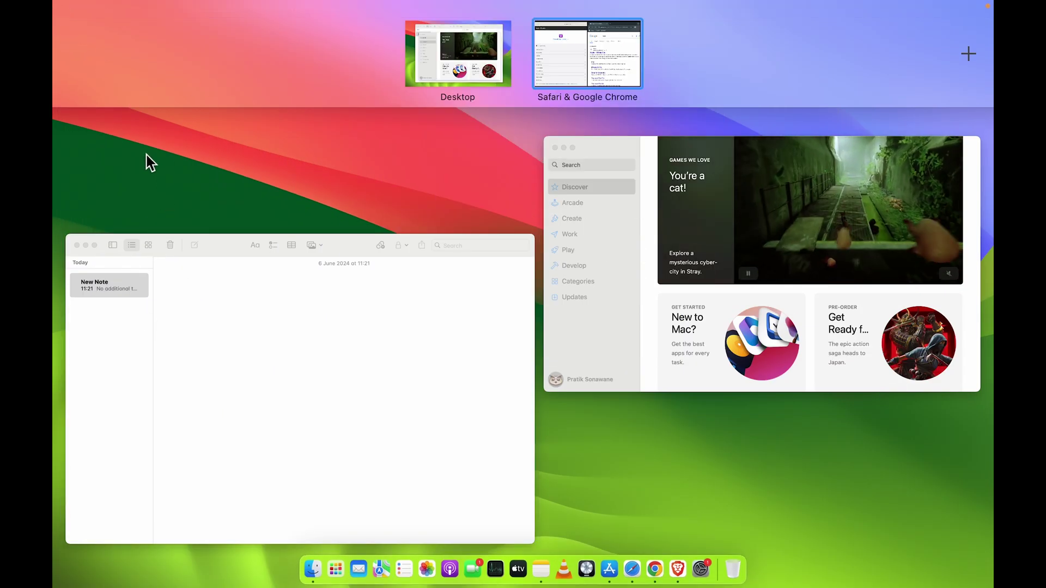
mouse_move(596, 52)
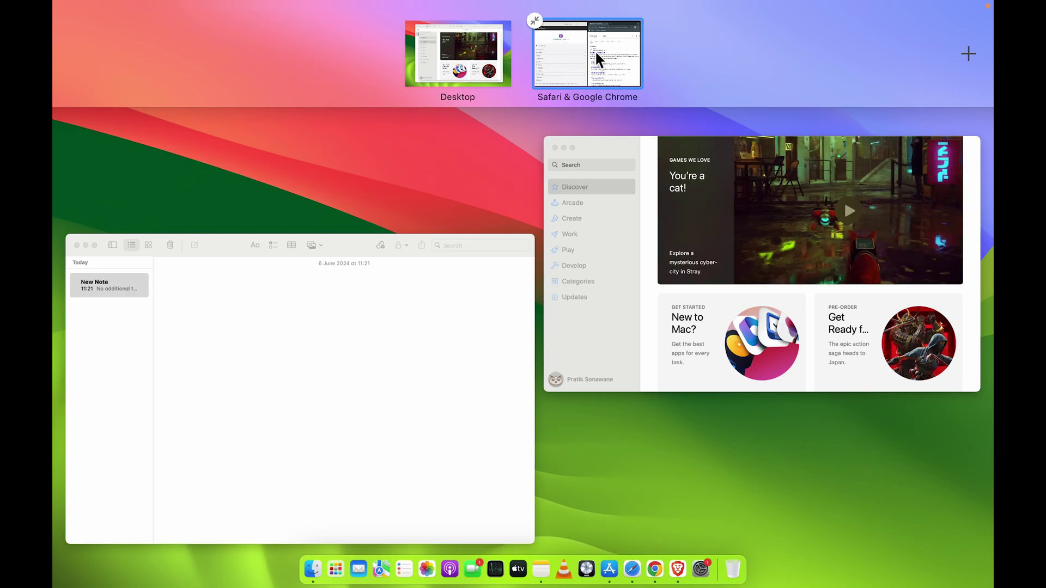
left_click(536, 22)
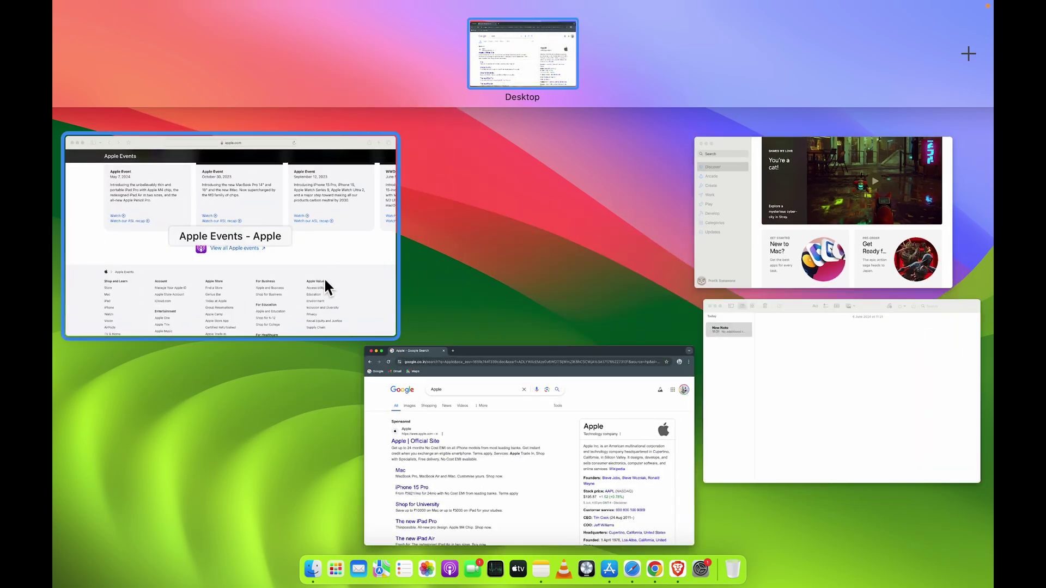
left_click(477, 279)
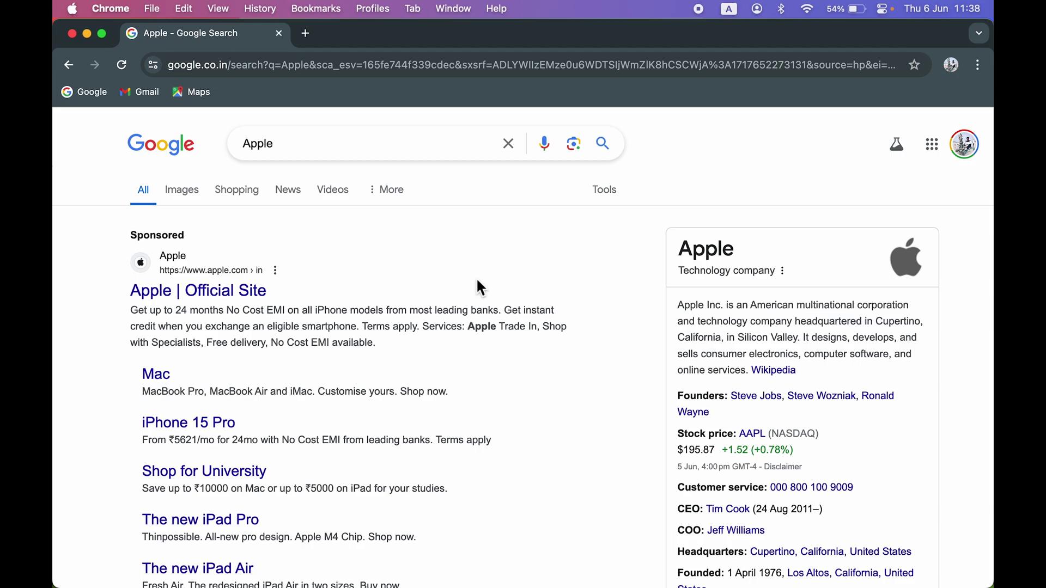
- Pick the Notes window in Mission Control and reveal its green-button tiling menu
key("ctrl+Up")
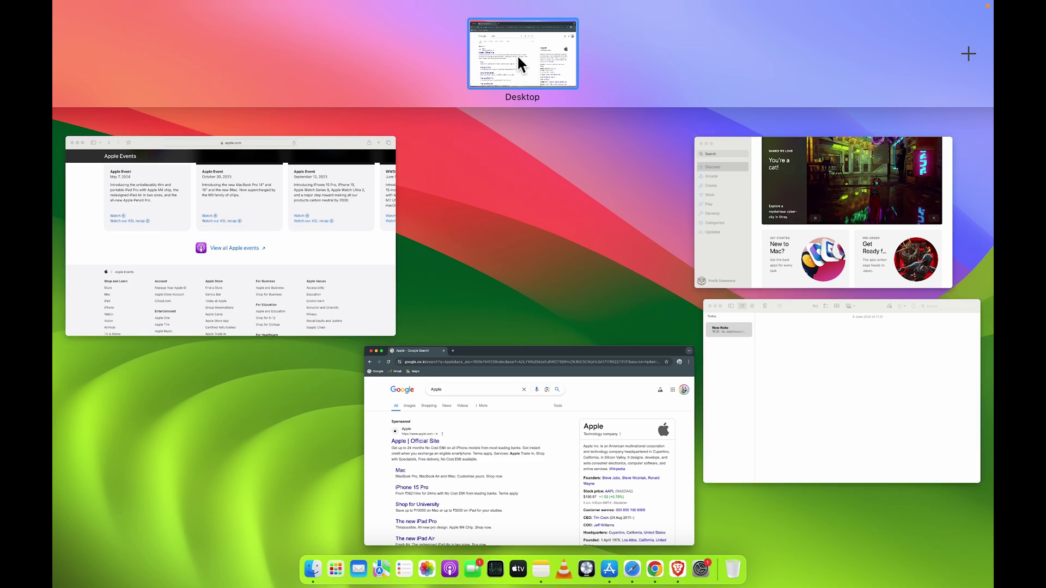
left_click(765, 381)
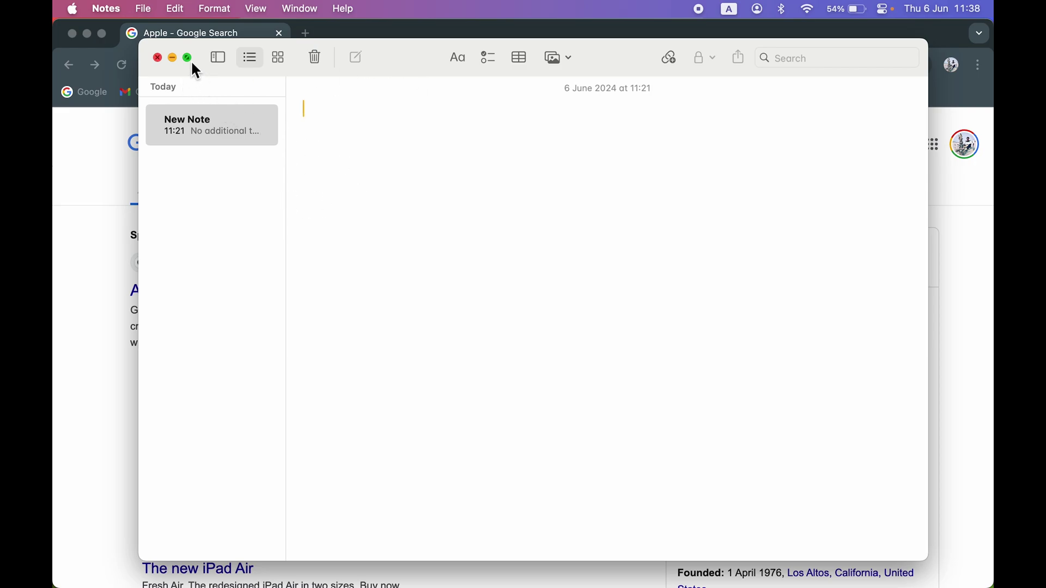
mouse_move(189, 58)
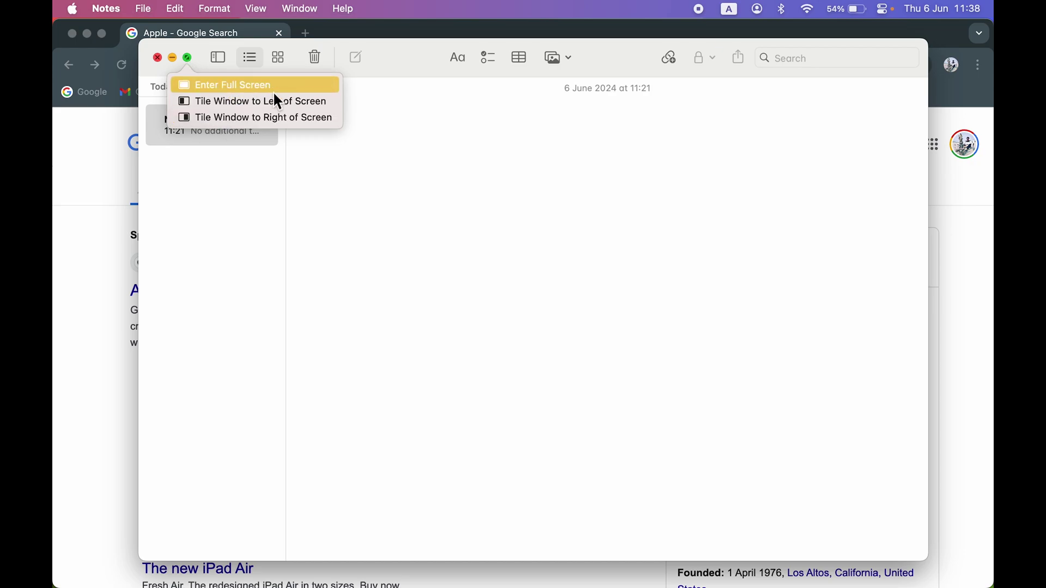
- Tile Notes on the left half and the Chrome Google search on the right
left_click(246, 103)
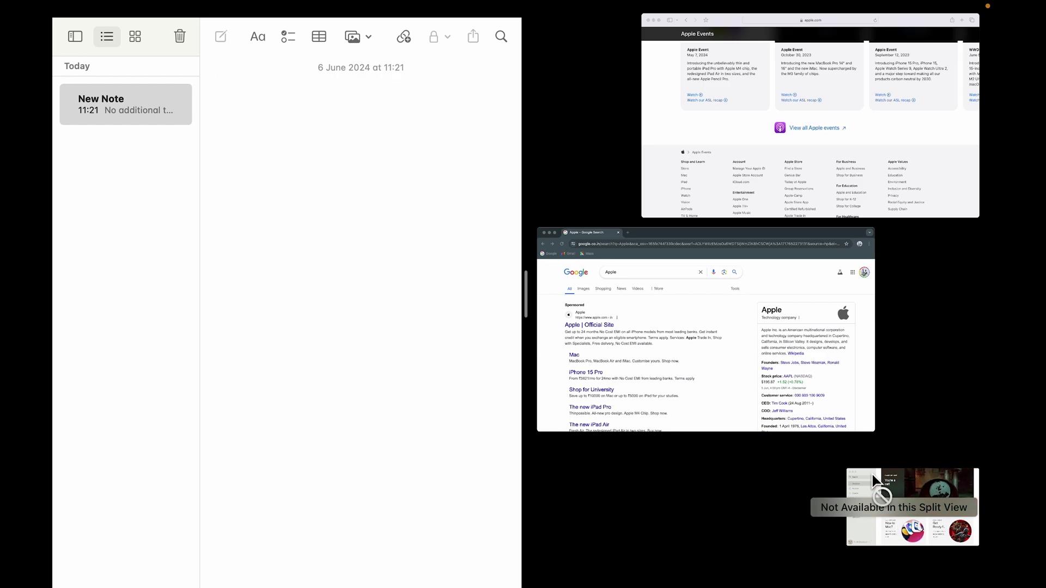
left_click(705, 354)
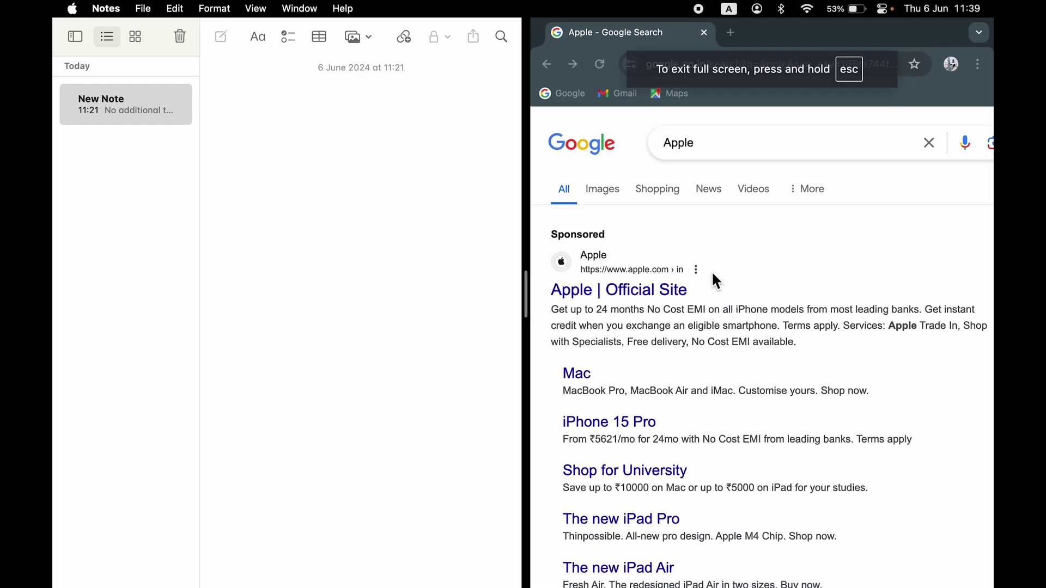
scroll(721, 338, "down", 10)
scroll(721, 338, "up", 10)
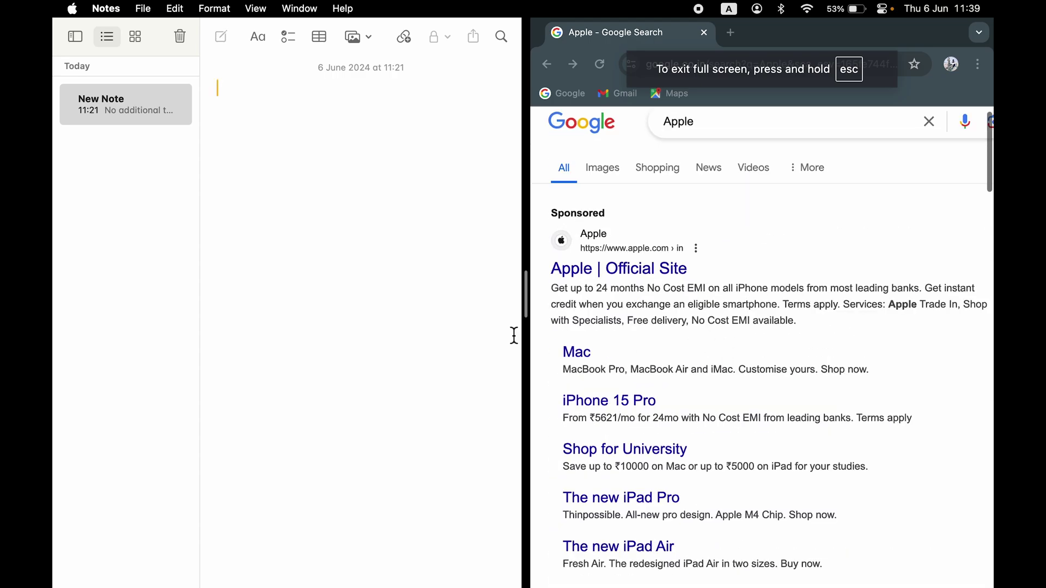
- Type test text 'jhcbsldjhbwd' into the note and erase it again
left_click(282, 241)
type("jhcbsldjhbwd")
key("BackSpace")
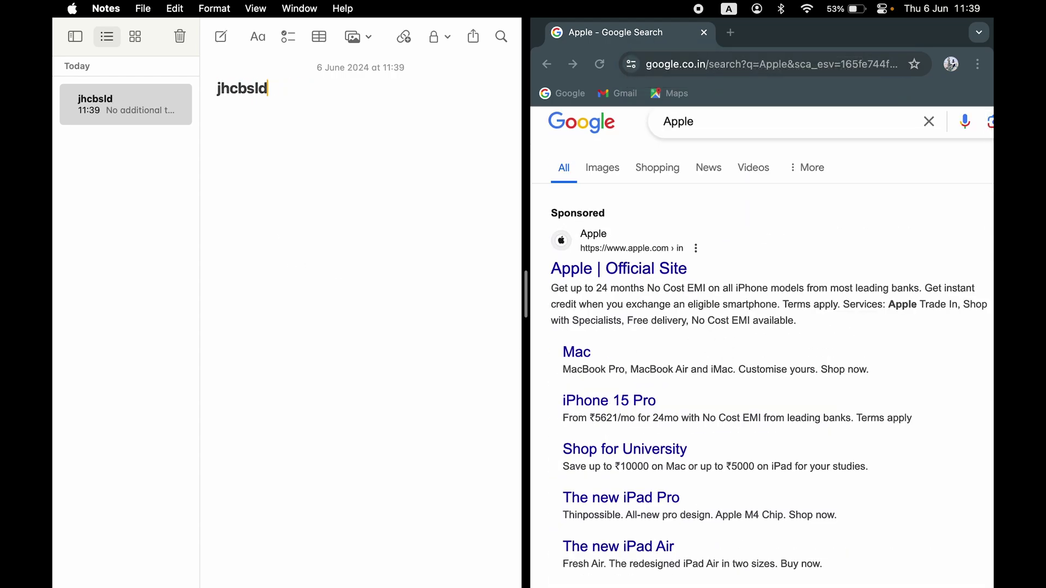
key("BackSpace")
key("BackSpace")
key("BackSpace")
key("BackSpace")
key("BackSpace")
key("BackSpace")
key("BackSpace")
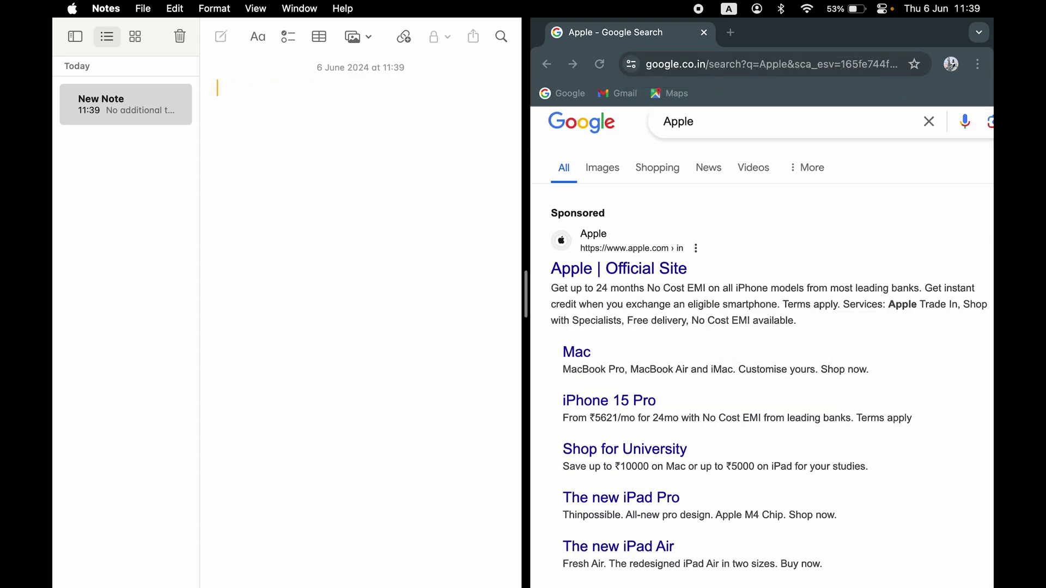
mouse_move(101, 37)
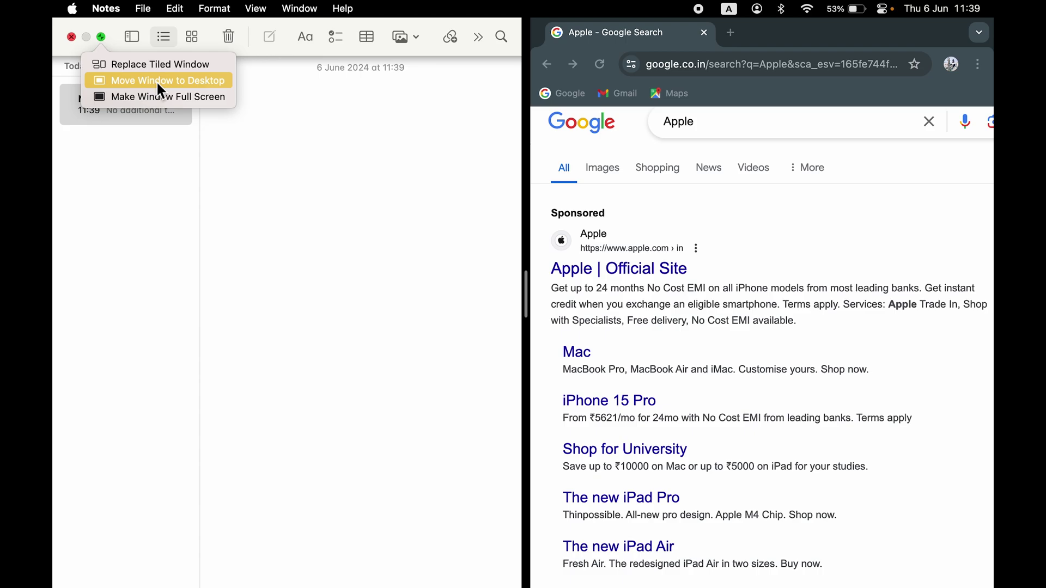
- Make Notes full screen, then drag the Notes and Chrome spaces back onto the Desktop
left_click(149, 98)
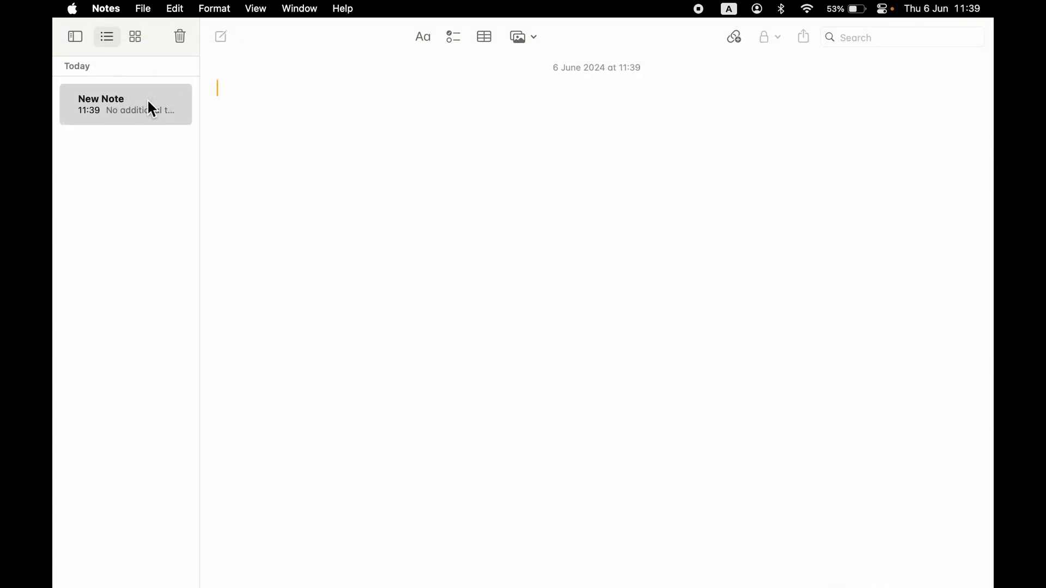
key("ctrl+Up")
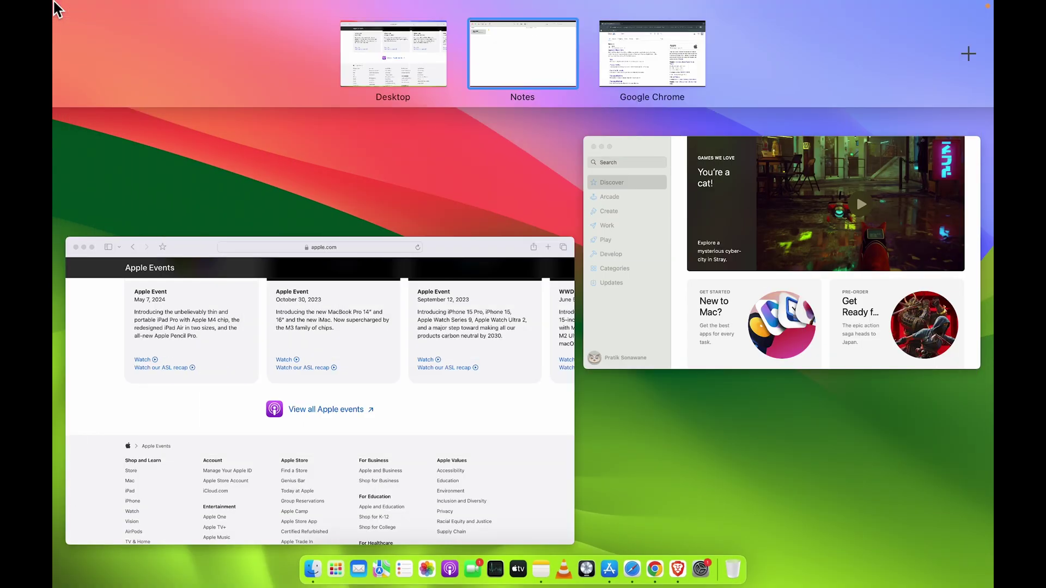
left_click(524, 64)
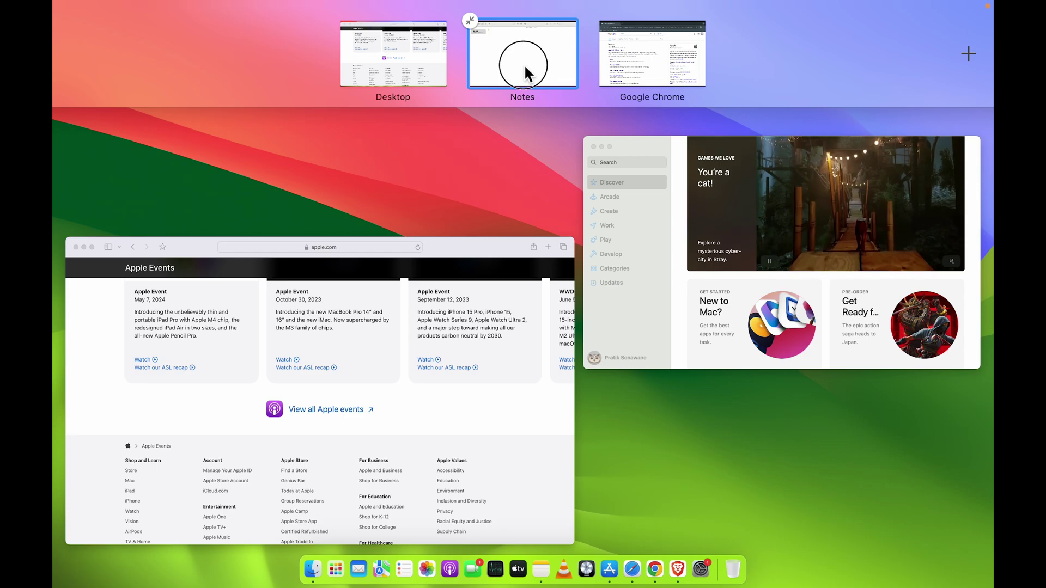
left_click_drag(524, 64, 140, 169)
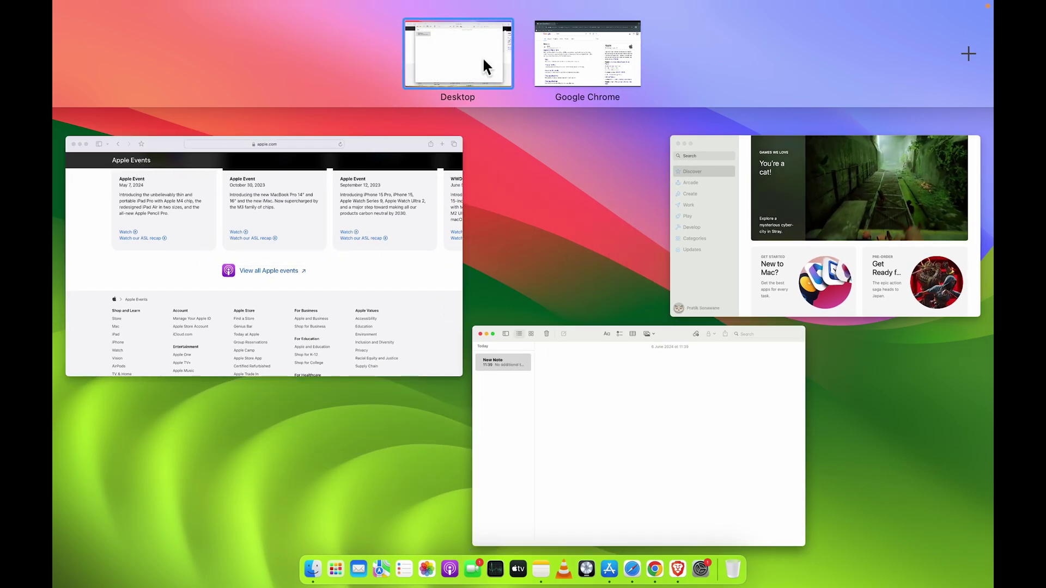
left_click_drag(583, 54, 158, 398)
left_click(535, 245)
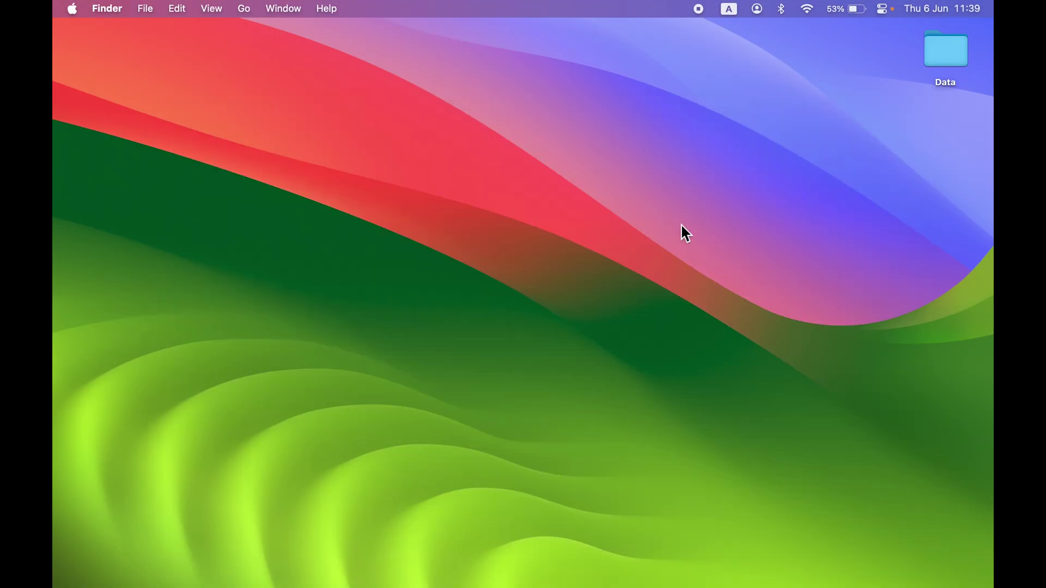
mouse_move(861, 587)
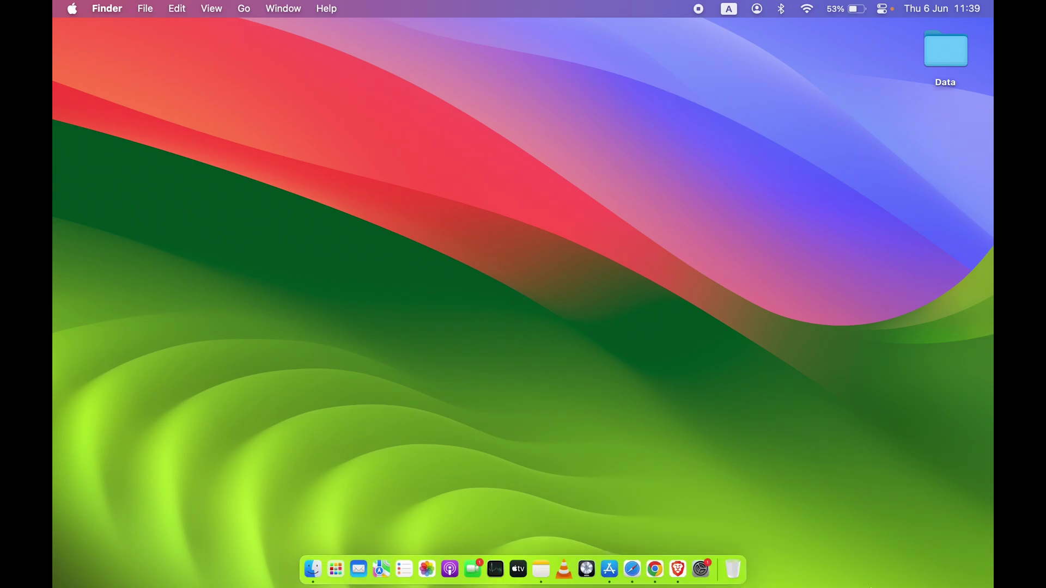